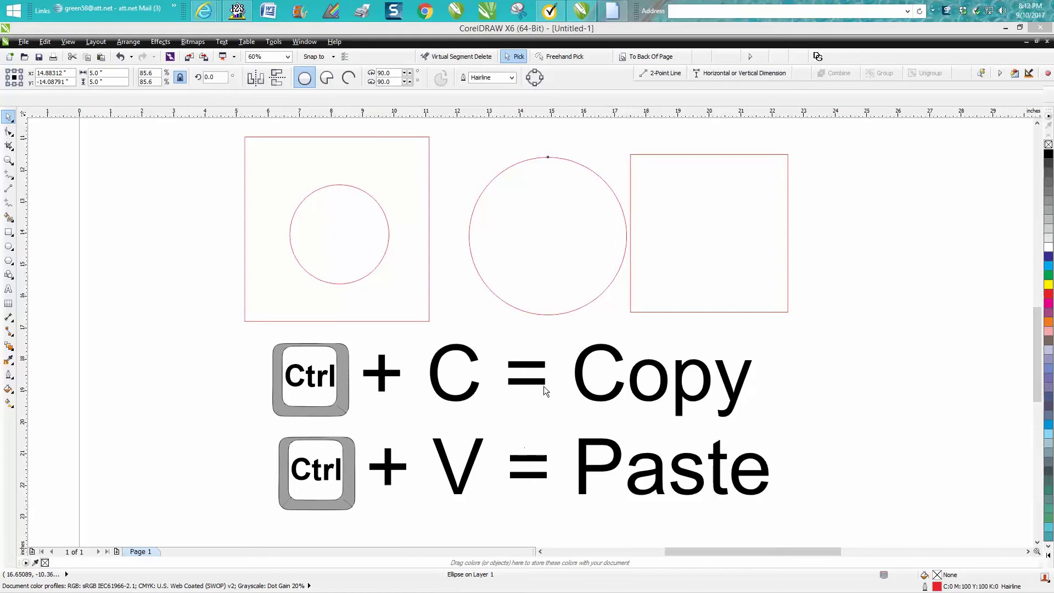
Step: Shrink the large circle to a 5-inch width, then marquee-select and delete the right square and circle
{"action": "left_click", "coordinate": [630, 268]}
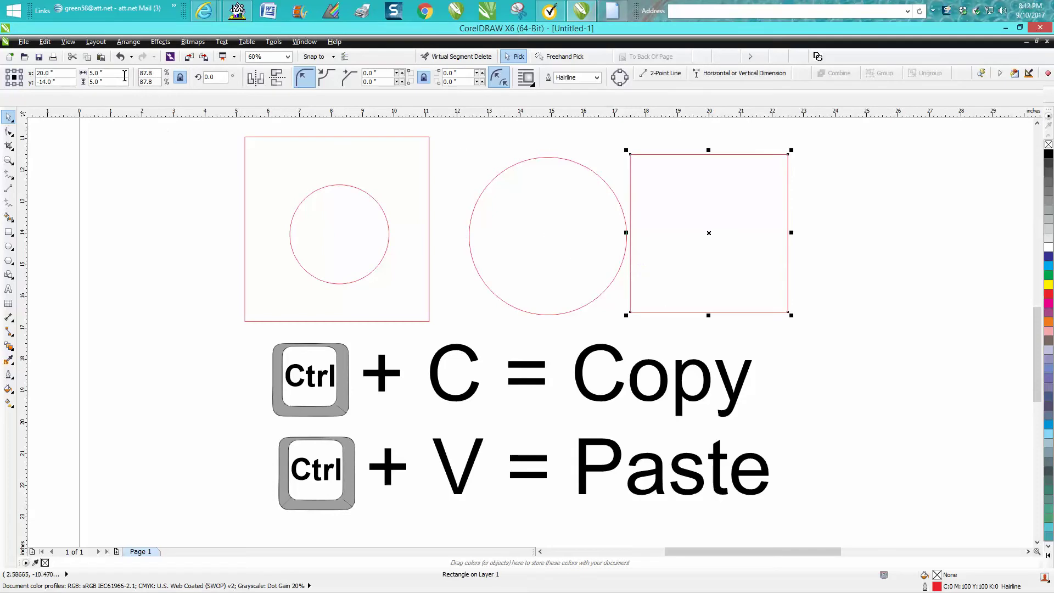
{"action": "left_click", "coordinate": [549, 158]}
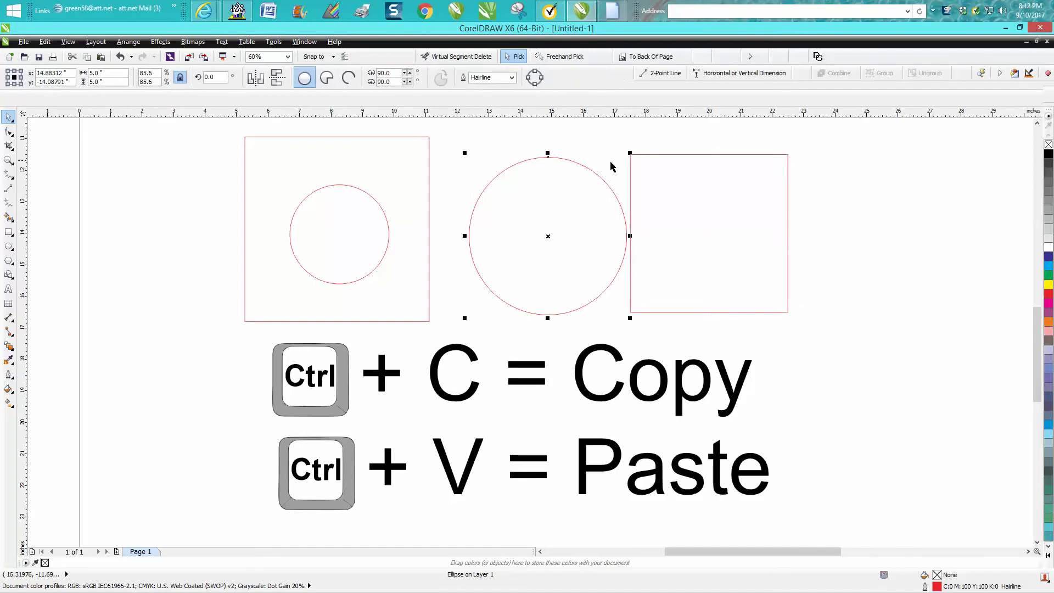
{"action": "left_click", "coordinate": [608, 166]}
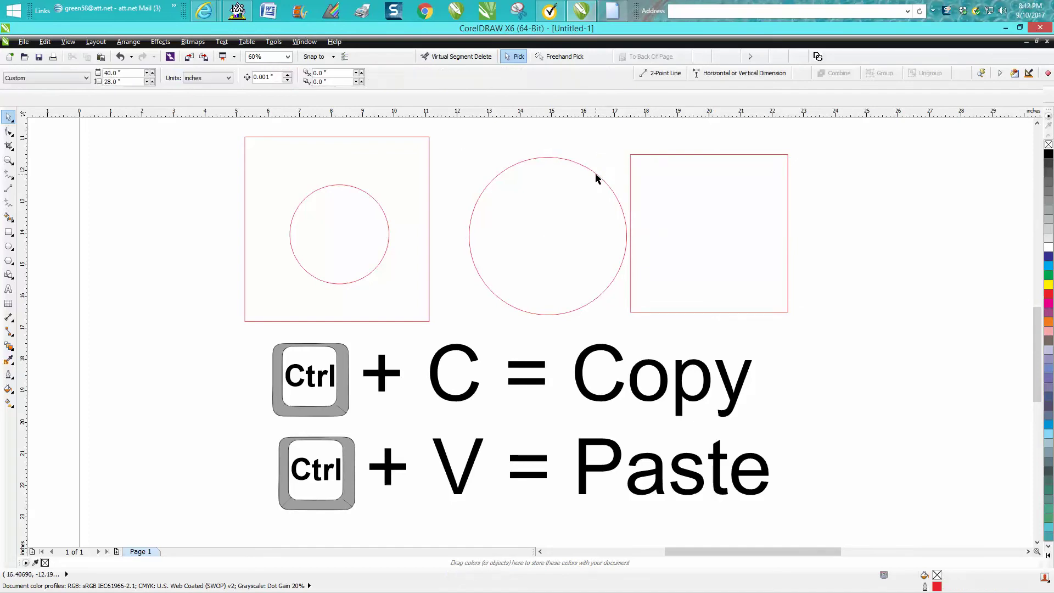
{"action": "left_click", "coordinate": [598, 176]}
{"action": "left_click_drag", "start_coordinate": [630, 151], "coordinate": [608, 176]}
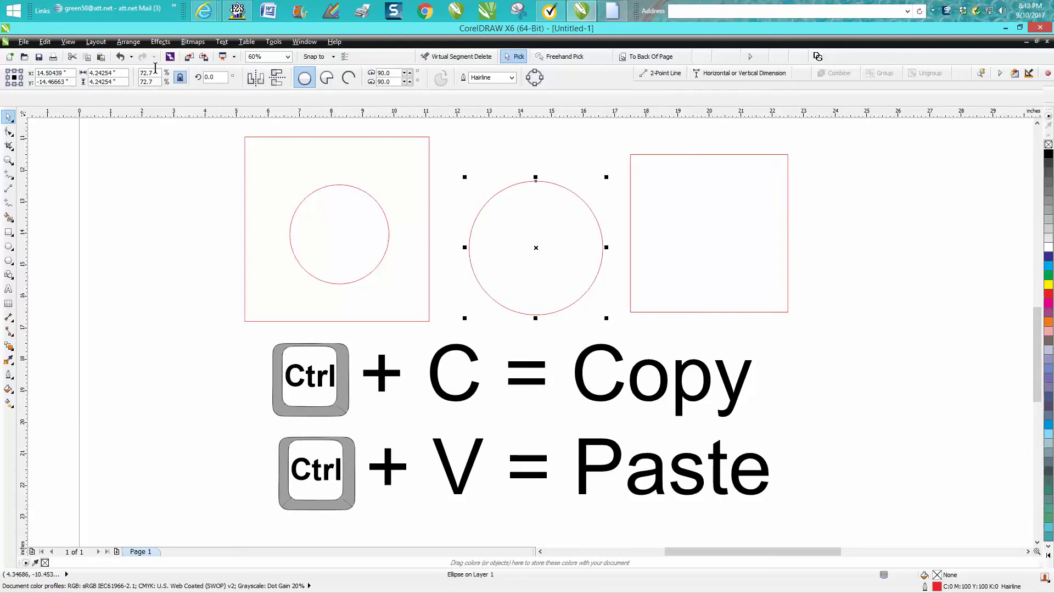
{"action": "double_click", "coordinate": [105, 73]}
{"action": "type", "text": "5"}
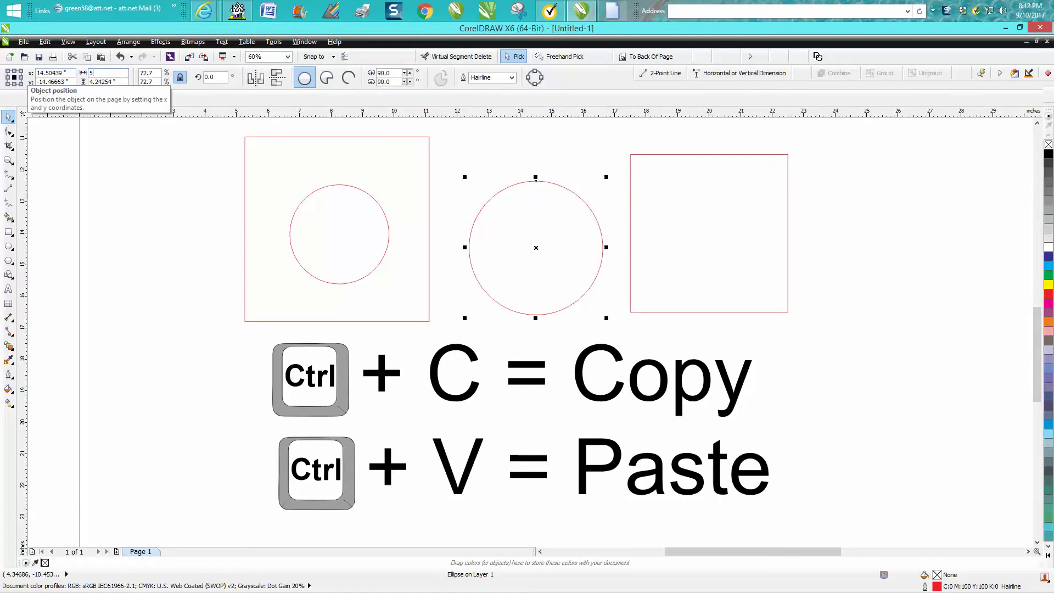
{"action": "key", "text": "Return"}
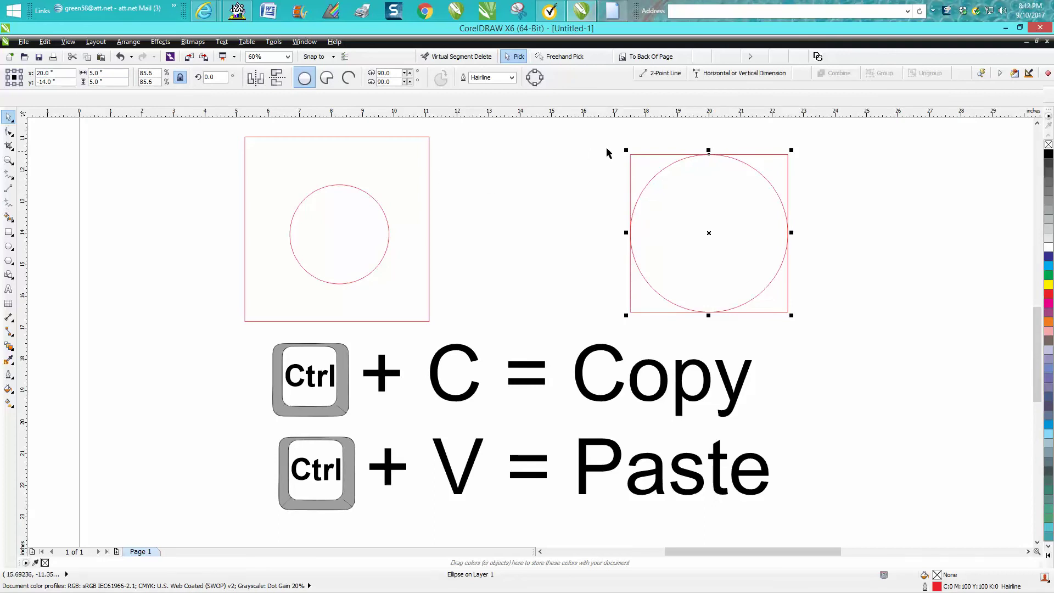
{"action": "left_click_drag", "start_coordinate": [613, 143], "coordinate": [838, 346]}
{"action": "key", "text": "Delete"}
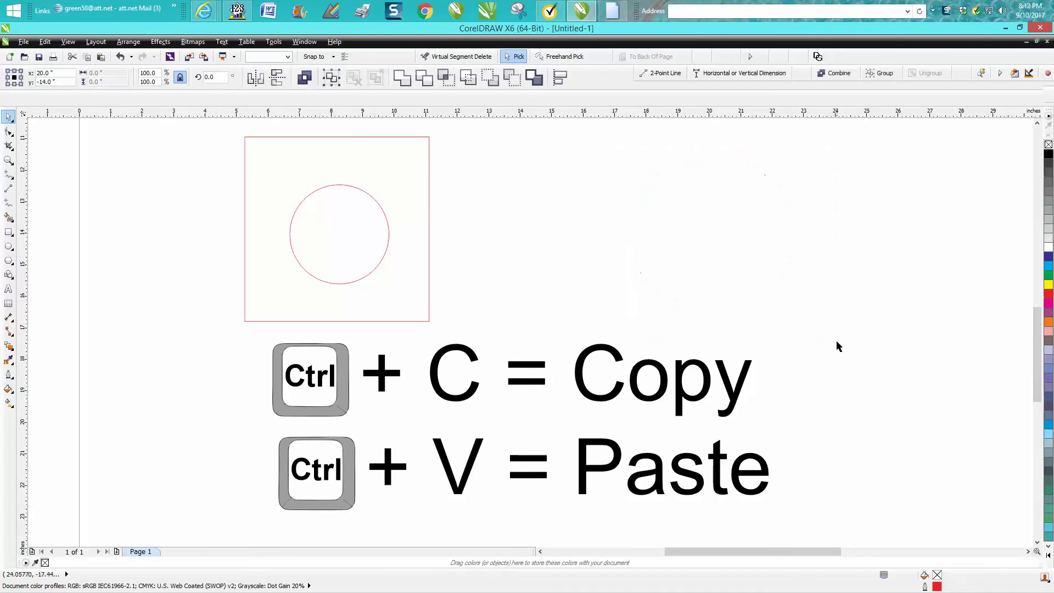
Step: Select the square, then select the small circle beside it
{"action": "left_click", "coordinate": [400, 136]}
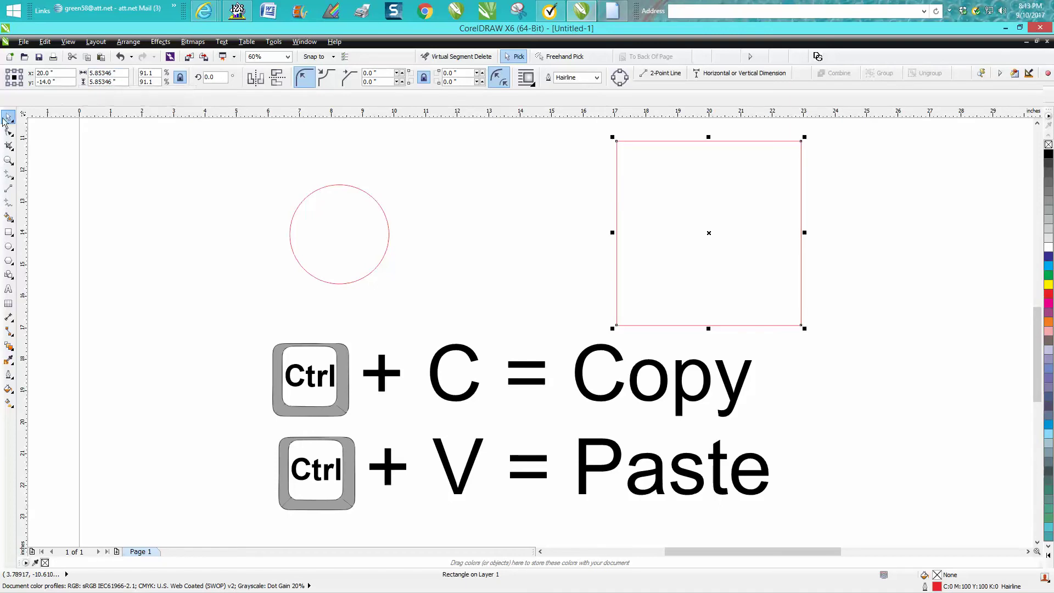
{"action": "left_click", "coordinate": [350, 188]}
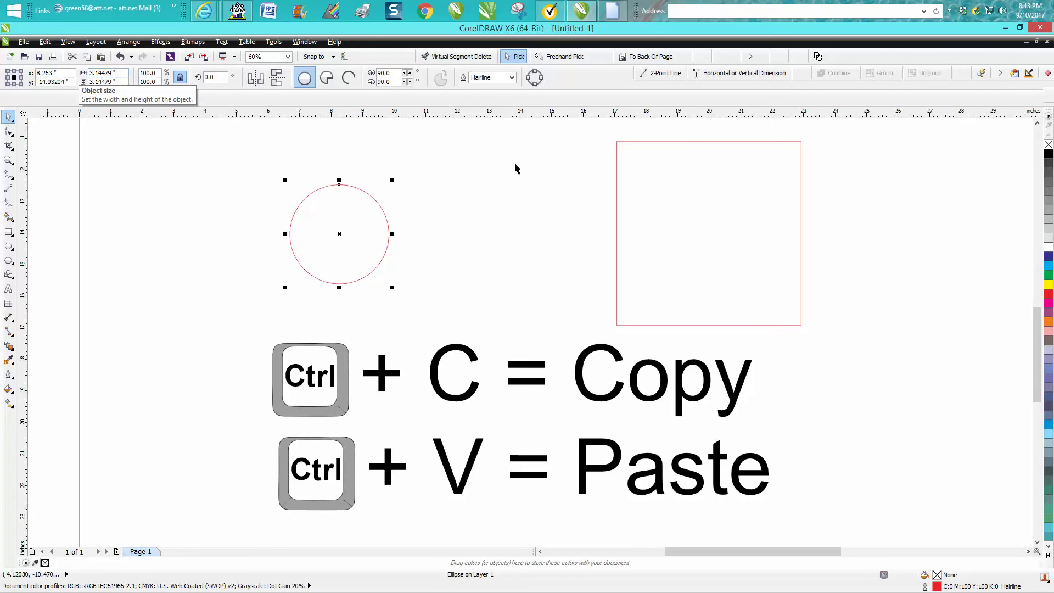
Step: Copy the square's 5.85346-inch width and paste it as the small circle's width
{"action": "left_click", "coordinate": [652, 142]}
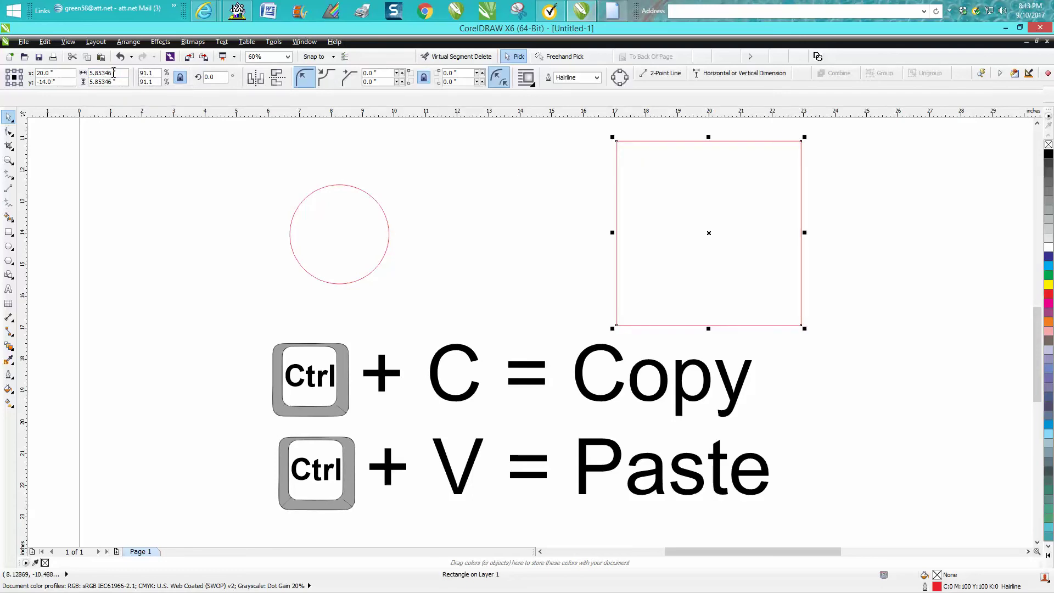
{"action": "left_click_drag", "start_coordinate": [111, 73], "coordinate": [82, 74]}
{"action": "key", "text": "ctrl+c"}
{"action": "left_click", "coordinate": [330, 187]}
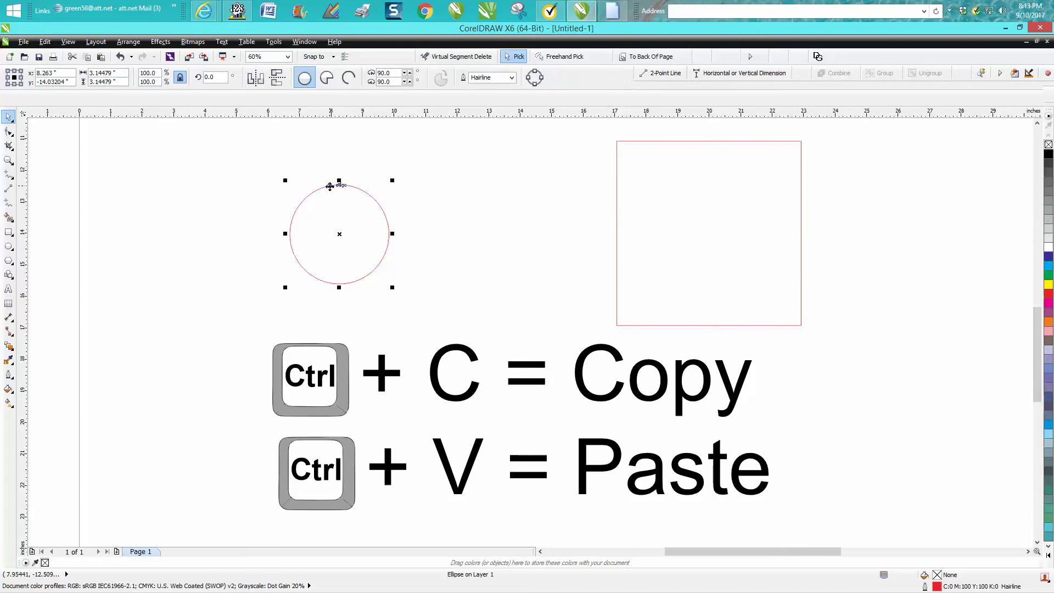
{"action": "left_click_drag", "start_coordinate": [123, 74], "coordinate": [64, 71]}
{"action": "key", "text": "BackSpace"}
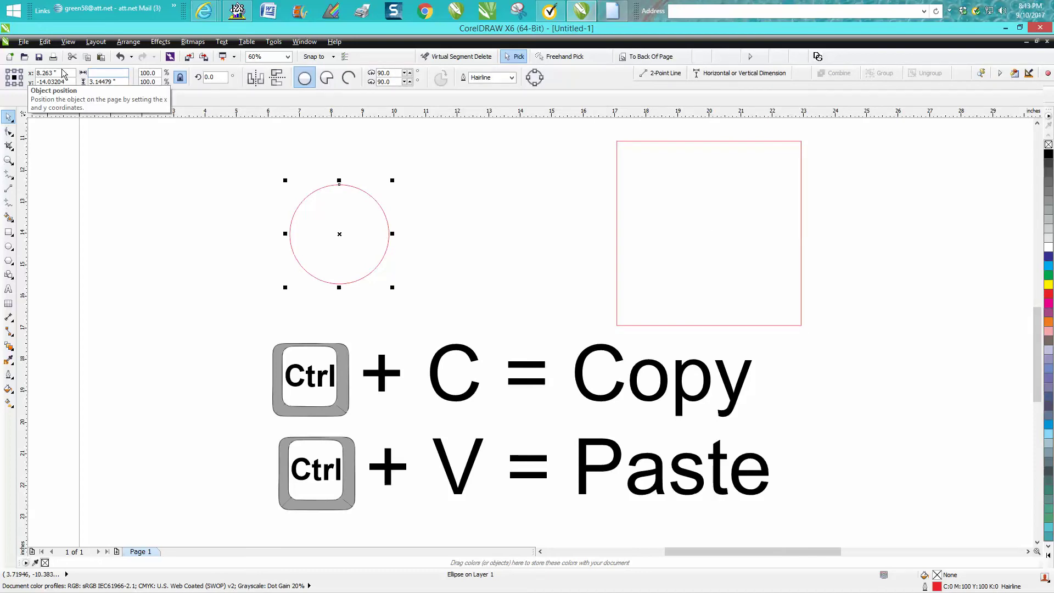
{"action": "key", "text": "ctrl+v"}
{"action": "key", "text": "Return"}
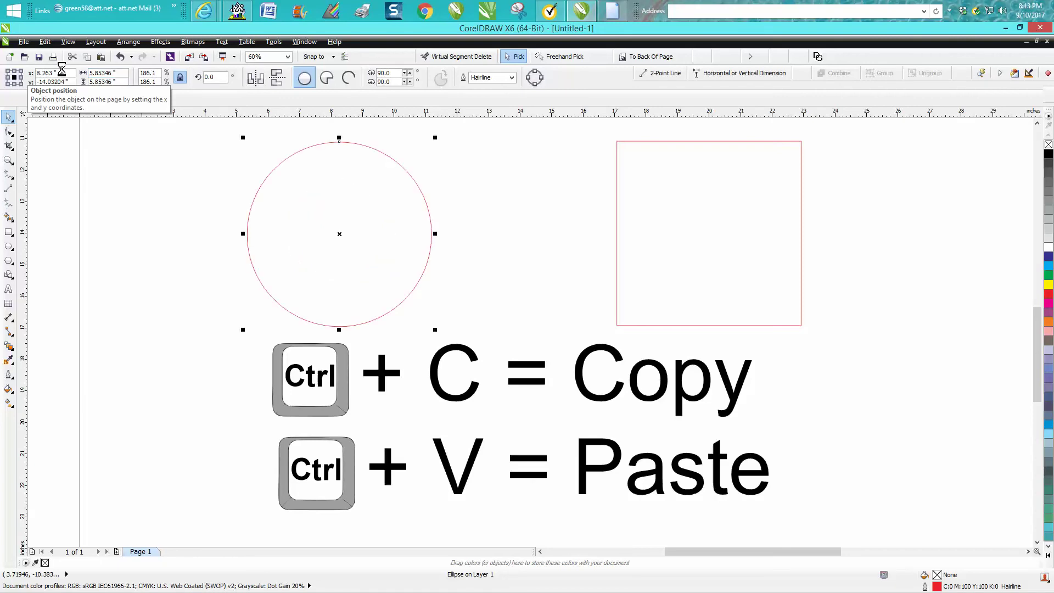
Step: Position the circle at x 20, y -14 inside the square, then drag it back left
{"action": "type", "text": "20"}
{"action": "key", "text": "Tab"}
{"action": "type", "text": "-14"}
{"action": "key", "text": "Return"}
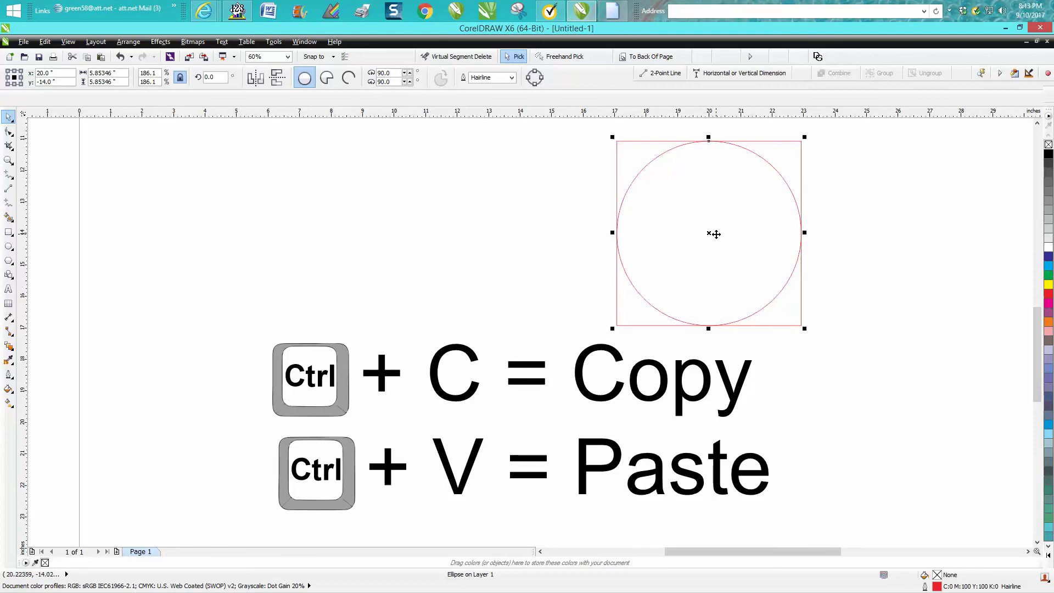
{"action": "left_click_drag", "start_coordinate": [714, 234], "coordinate": [429, 224]}
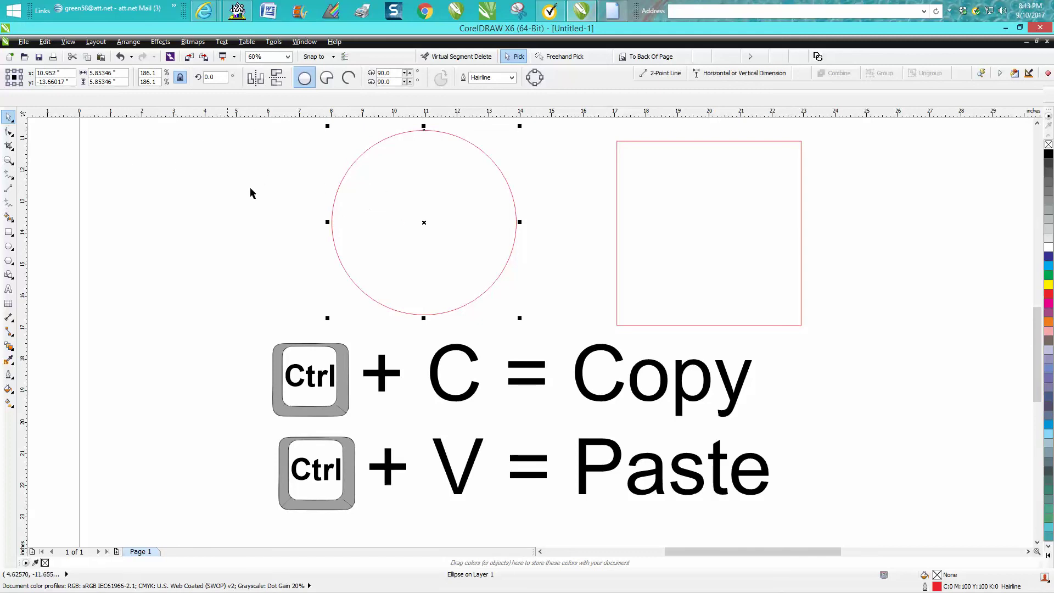
Step: Delete the circle, leaving only the empty square above the copy/paste text
{"action": "left_click", "coordinate": [107, 72]}
{"action": "right_click", "coordinate": [107, 80]}
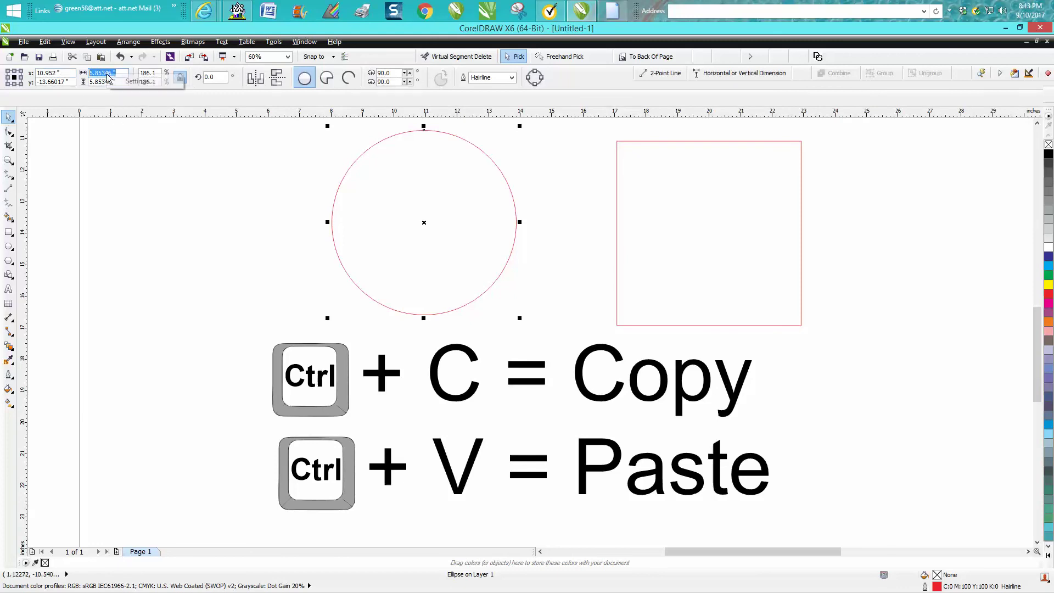
{"action": "left_click", "coordinate": [147, 133]}
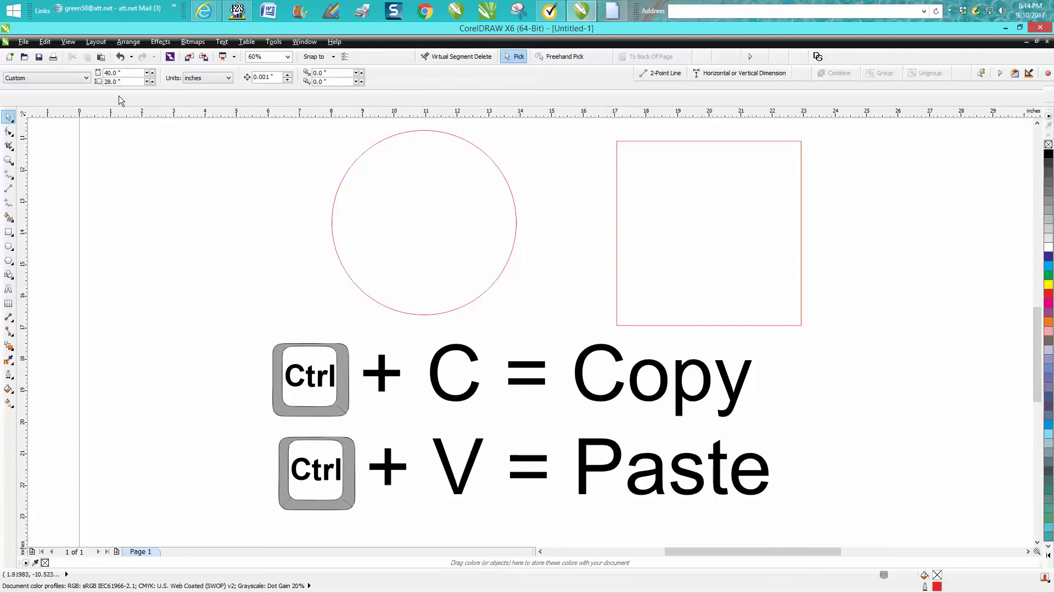
{"action": "left_click", "coordinate": [352, 166]}
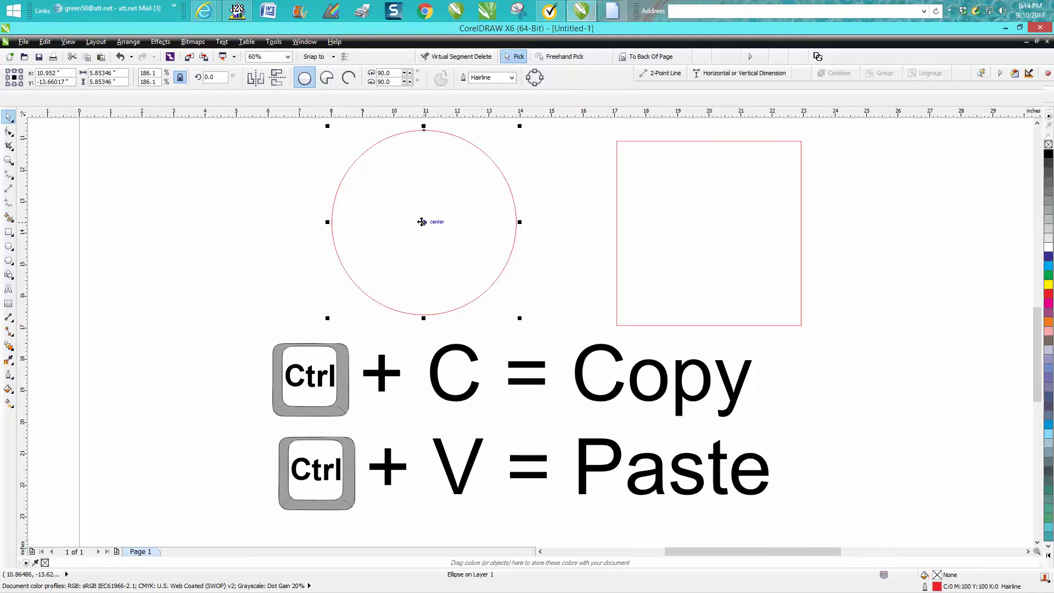
{"action": "key", "text": "Delete"}
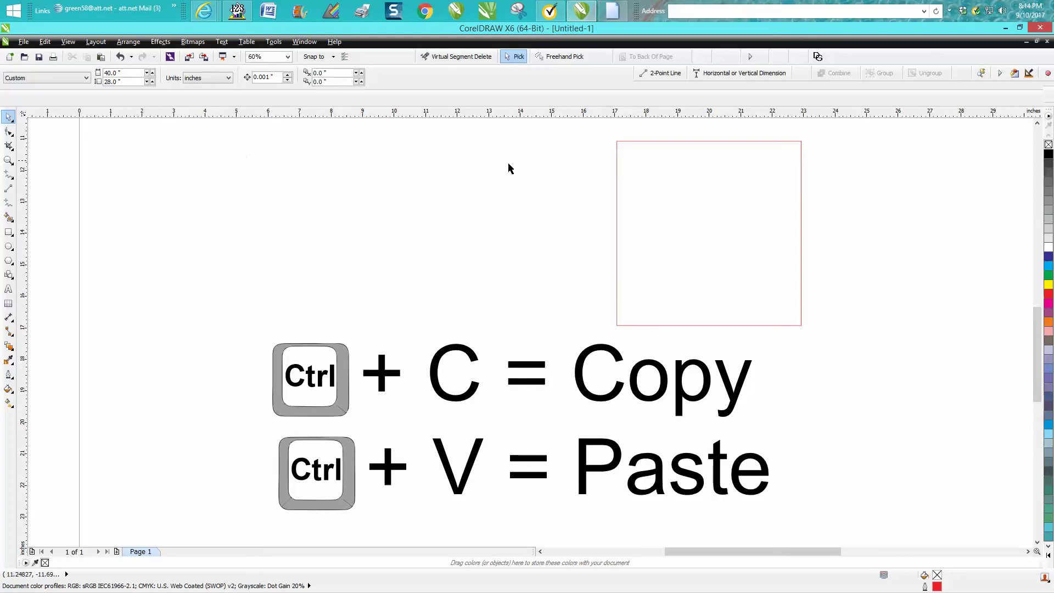
Step: Lower Drawing precision to 3 decimal places in Options > Workspace > Edit
{"action": "left_click", "coordinate": [616, 182]}
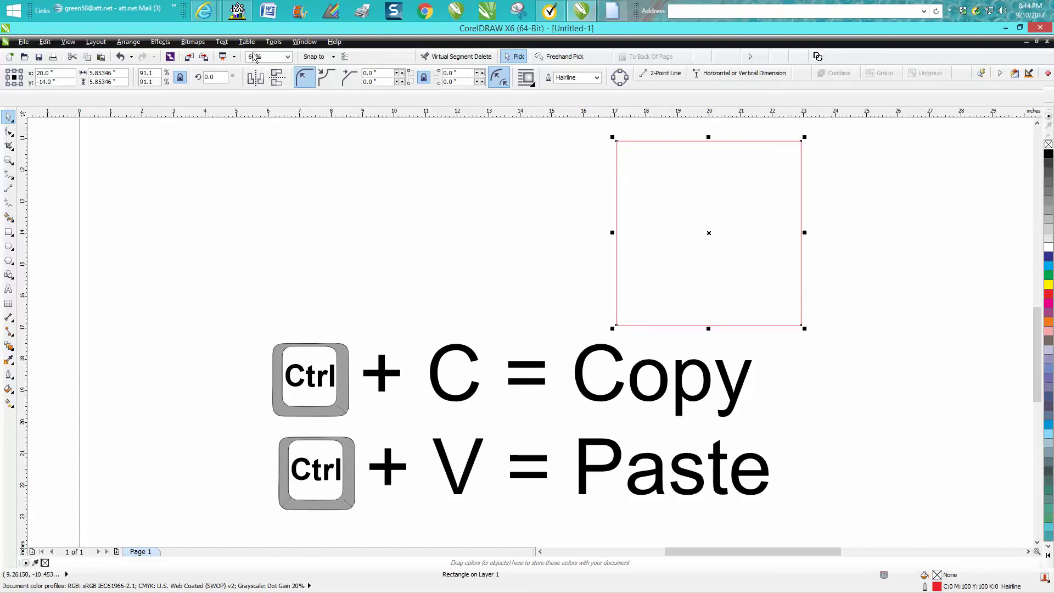
{"action": "left_click", "coordinate": [272, 43]}
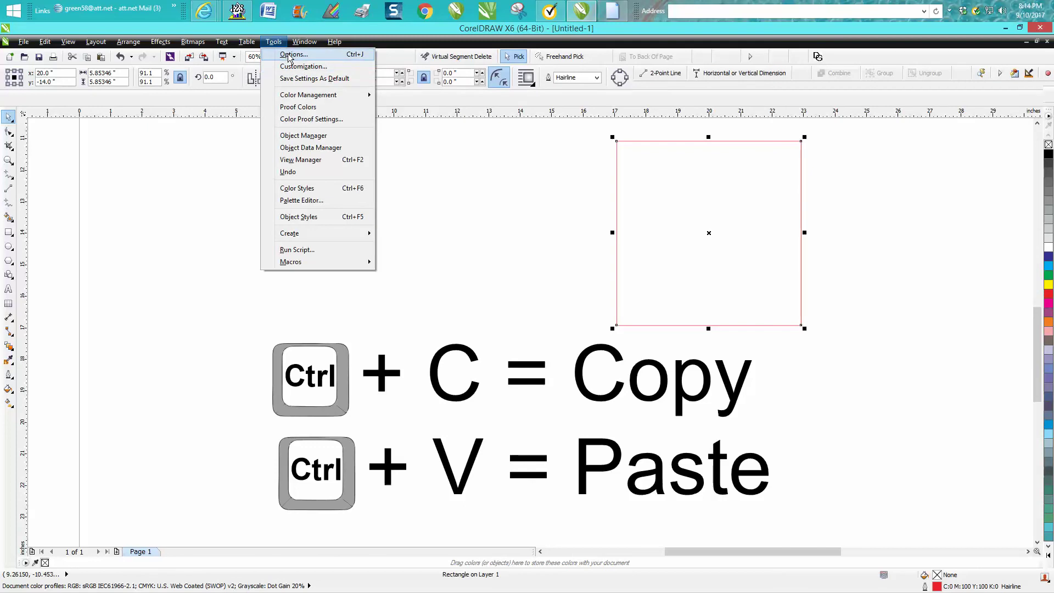
{"action": "left_click", "coordinate": [290, 54]}
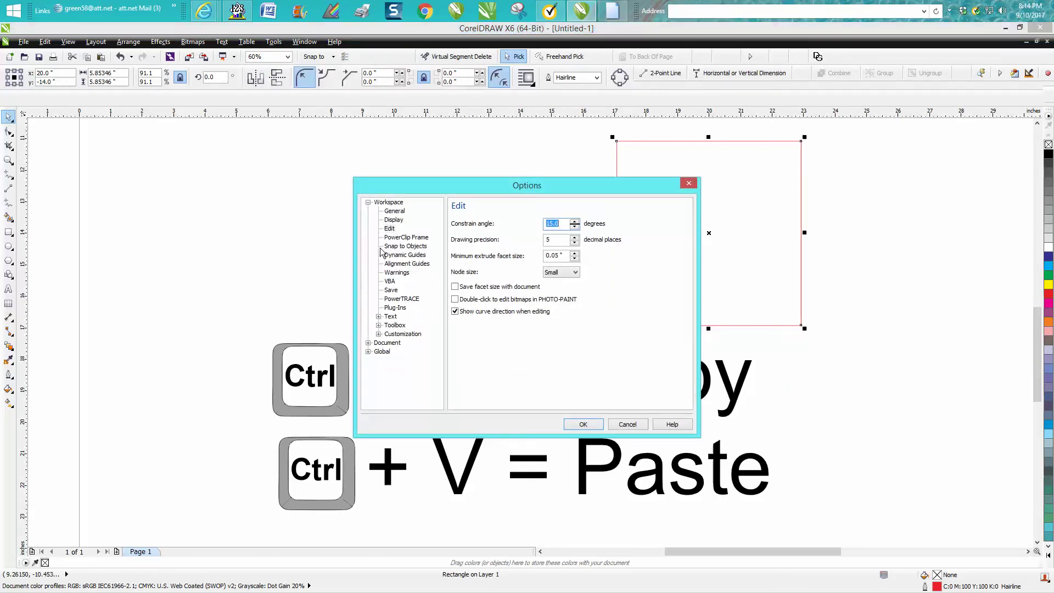
{"action": "left_click", "coordinate": [390, 229]}
{"action": "left_click", "coordinate": [574, 243]}
{"action": "left_click", "coordinate": [583, 424]}
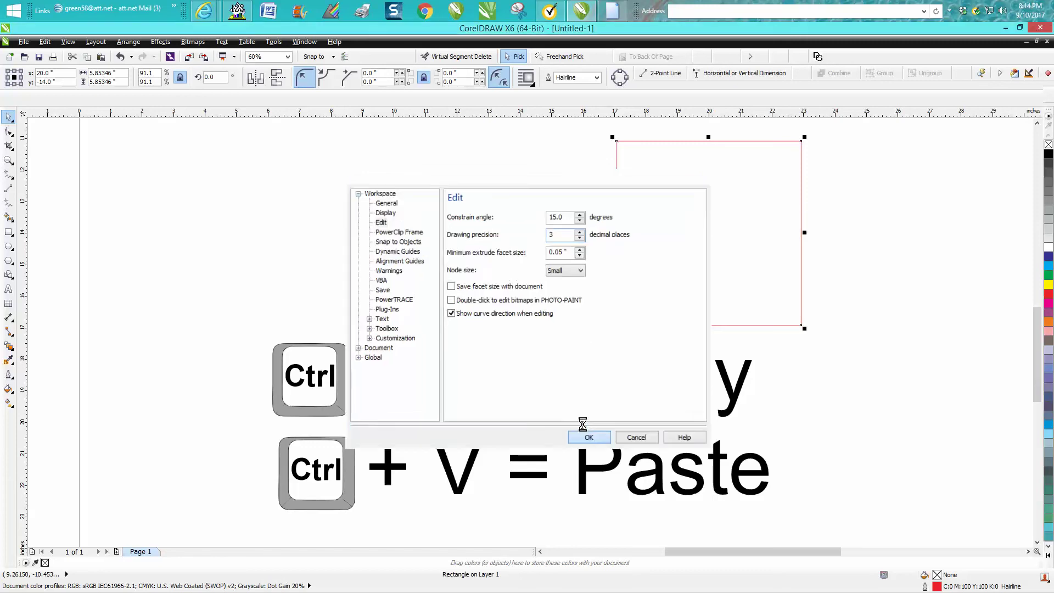
Step: Draw a new circle with the Ellipse tool on the left of the page
{"action": "left_click", "coordinate": [117, 75]}
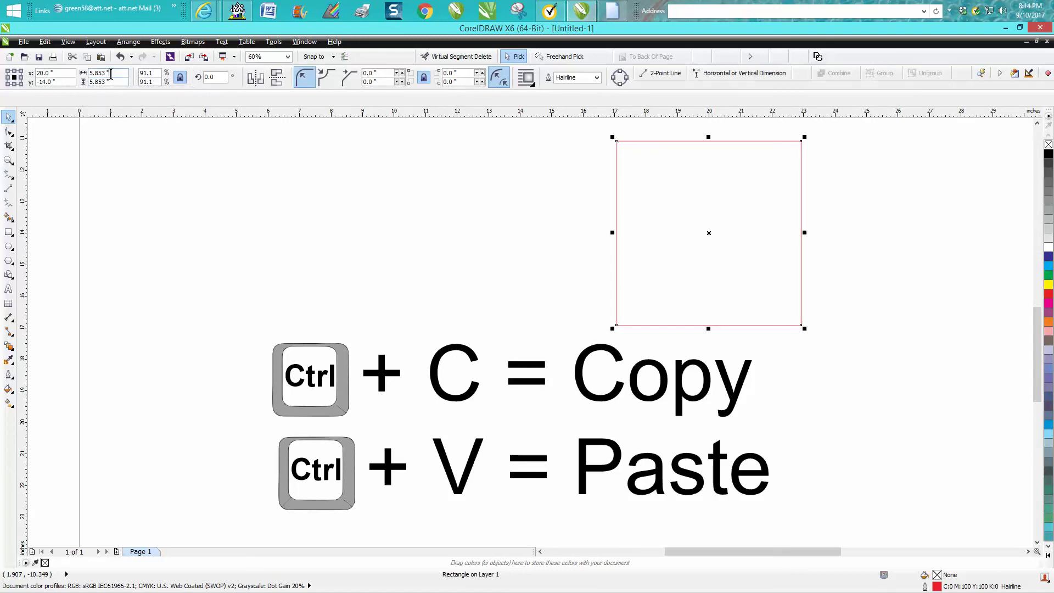
{"action": "left_click", "coordinate": [9, 246]}
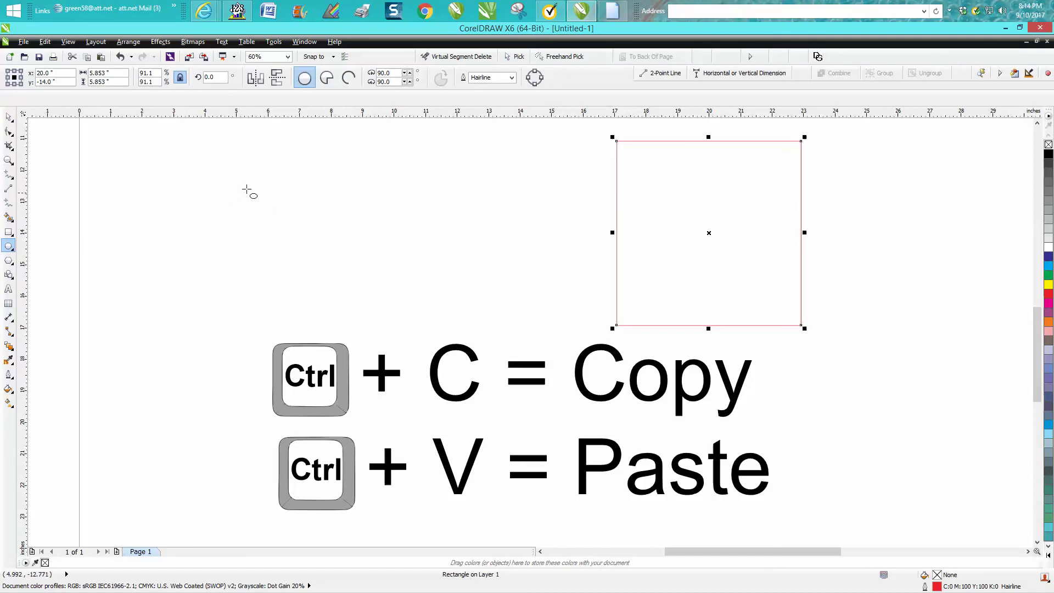
{"action": "left_click_drag", "start_coordinate": [252, 198], "coordinate": [187, 290]}
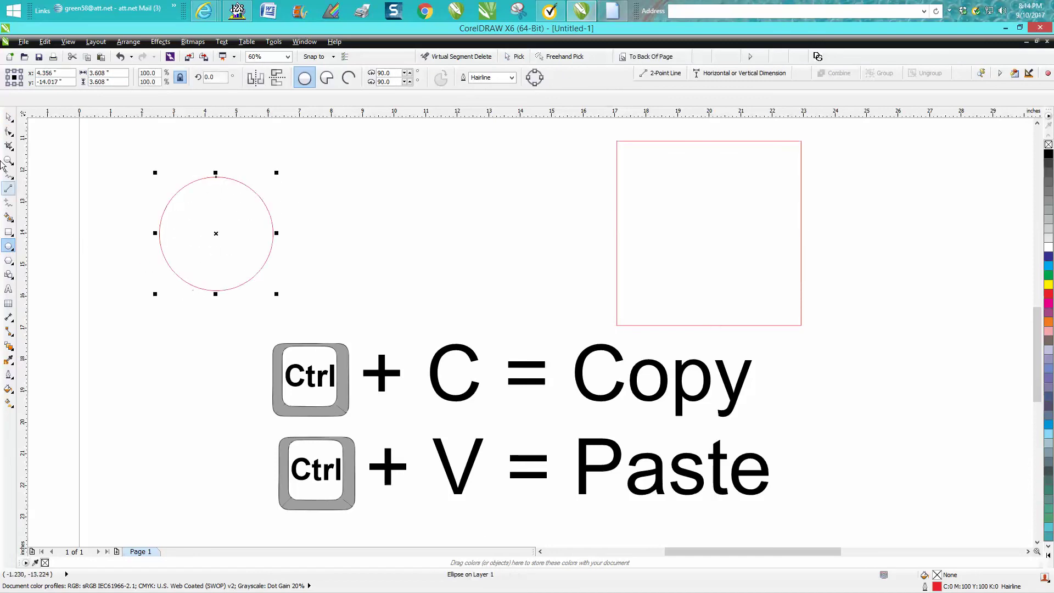
{"action": "left_click", "coordinate": [9, 117]}
Step: Copy the square's 5.853-inch width and paste it as the new circle's width
{"action": "left_click", "coordinate": [617, 203]}
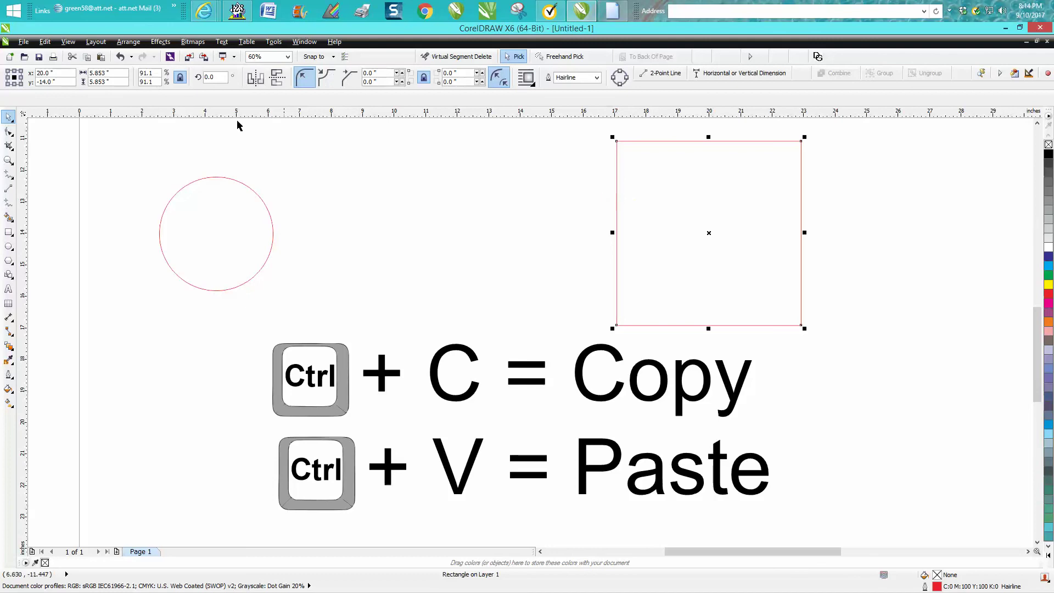
{"action": "left_click_drag", "start_coordinate": [116, 77], "coordinate": [88, 75]}
{"action": "key", "text": "ctrl+c"}
{"action": "left_click", "coordinate": [240, 182]}
{"action": "left_click_drag", "start_coordinate": [120, 74], "coordinate": [88, 73]}
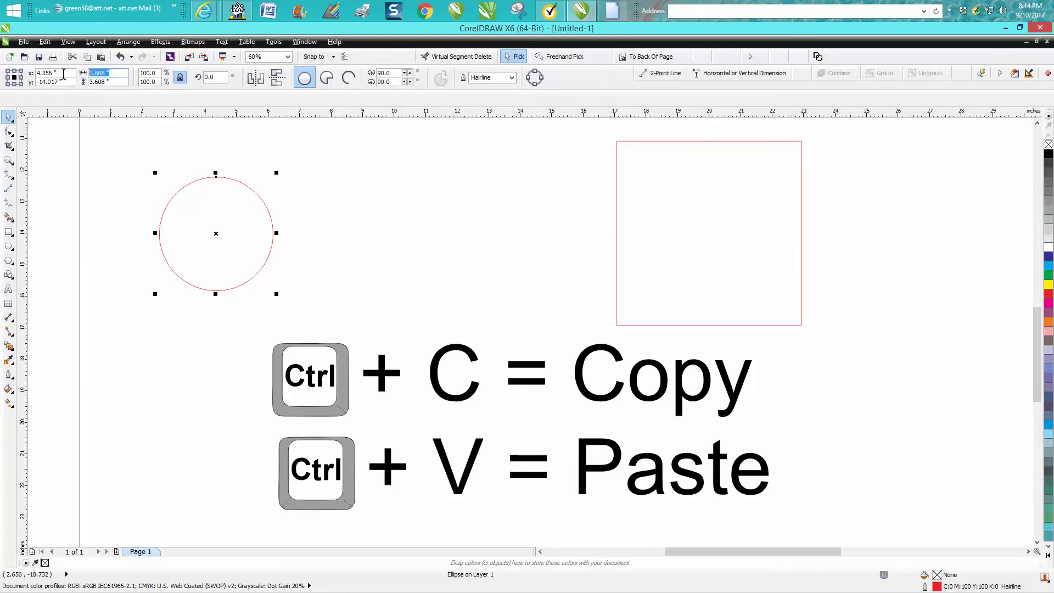
{"action": "key", "text": "BackSpace"}
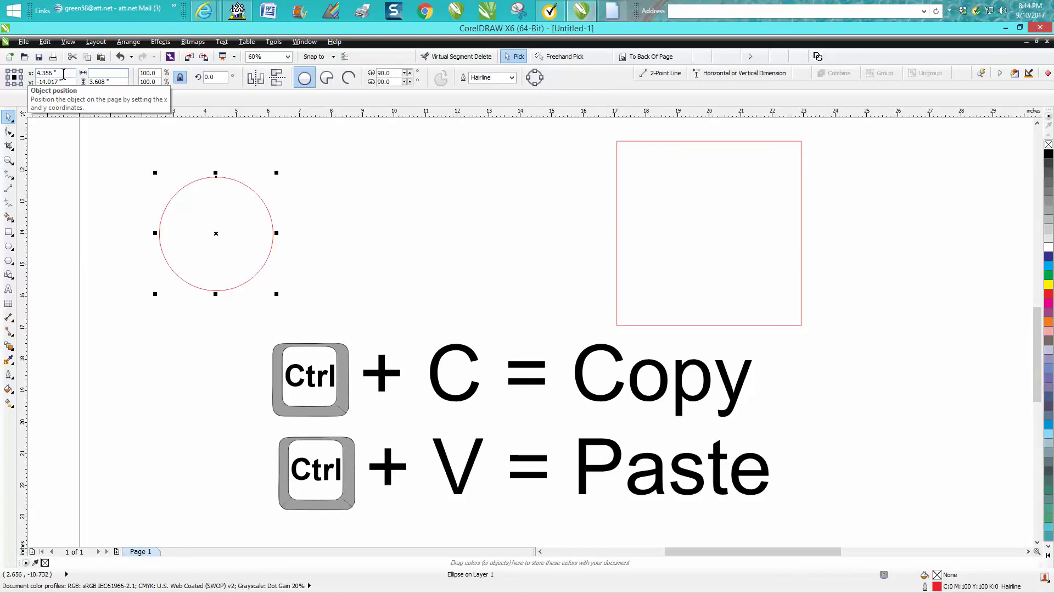
{"action": "key", "text": "ctrl+v"}
{"action": "key", "text": "Return"}
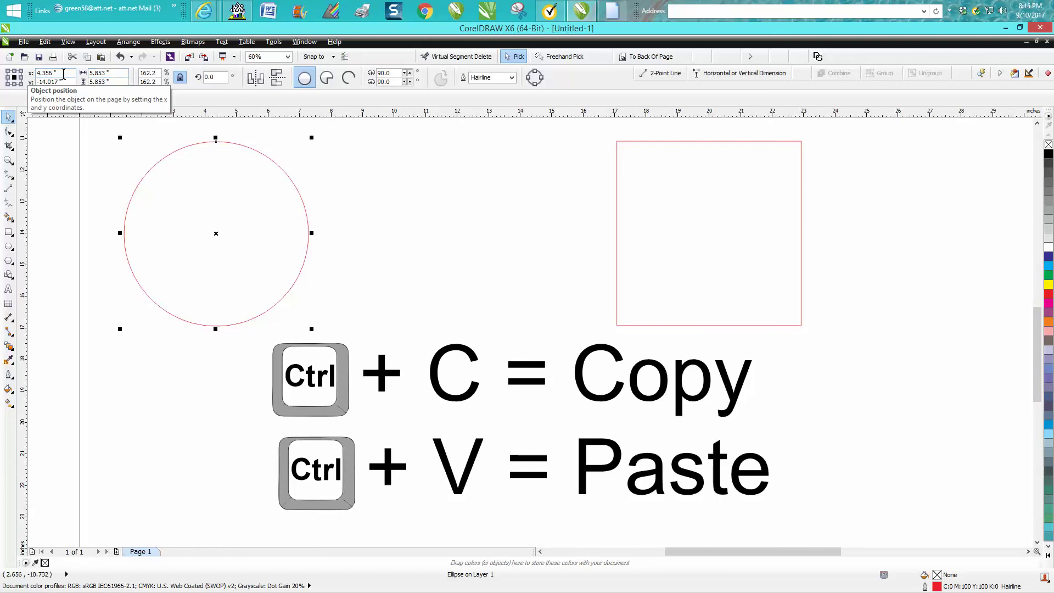
Step: Move the circle to x 20, y -14 so it fits exactly inside the square
{"action": "triple_click", "coordinate": [63, 73]}
{"action": "type", "text": "20"}
{"action": "key", "text": "Tab"}
{"action": "type", "text": "-14"}
{"action": "key", "text": "Return"}
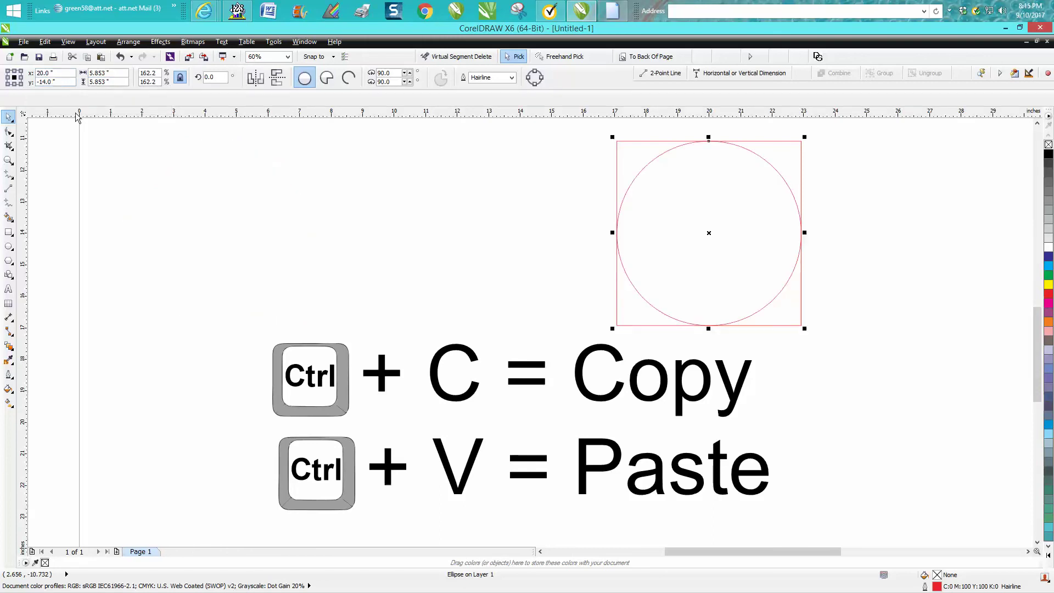